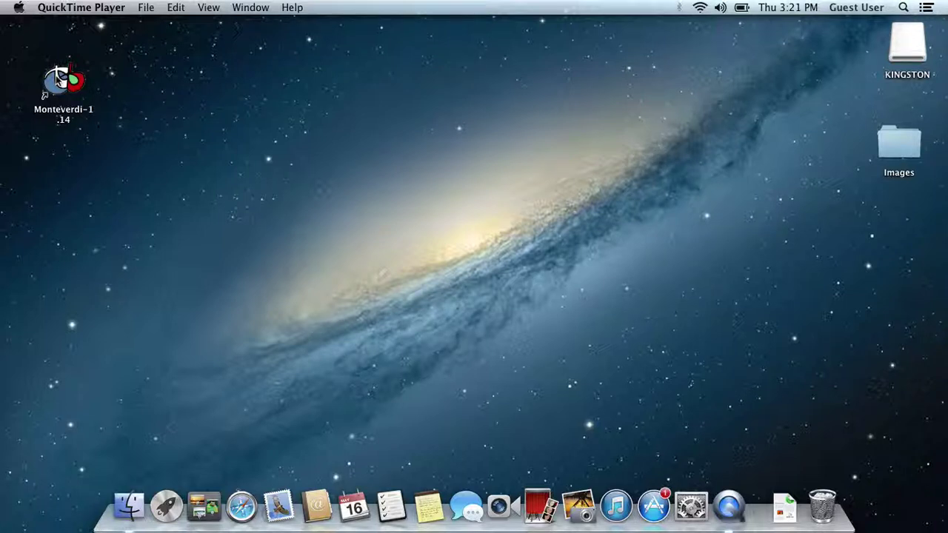
# Step: Launch Monteverdi-1.14 from the desktop and allow the downloaded application to open
pyautogui.doubleClick(60, 79)
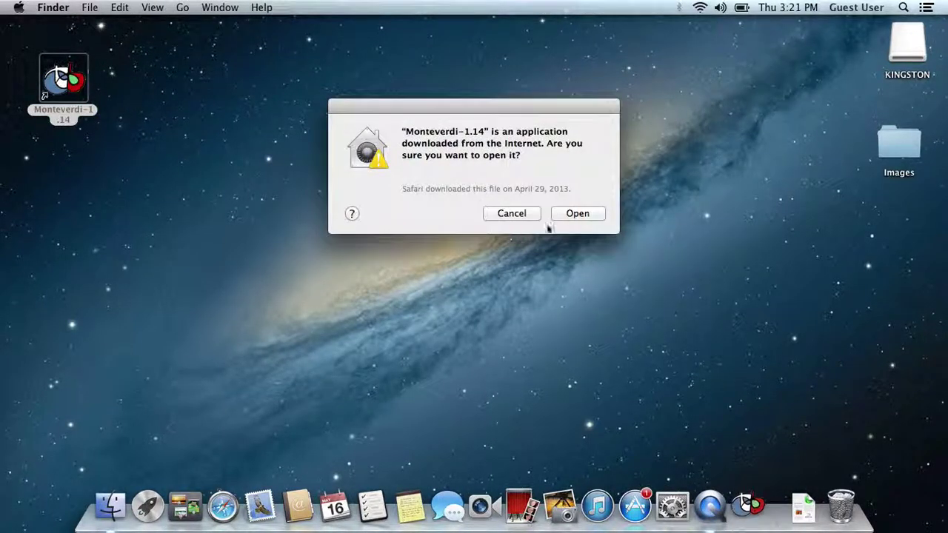
pyautogui.click(572, 214)
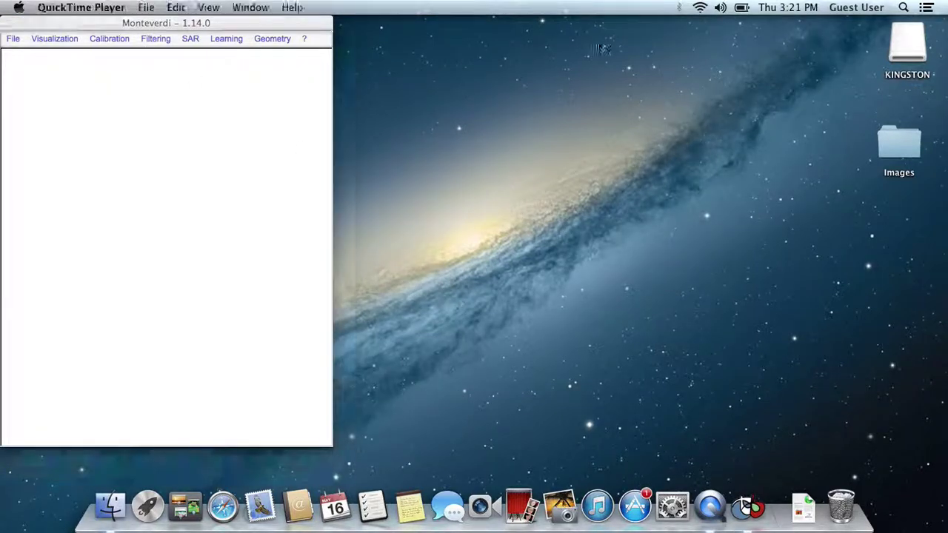
# Step: Open the dataset IMAGERY.TIF from Desktop/Images/Arcachon/Spot5/2007_02_15_XS_ROI_500_500
pyautogui.click(13, 40)
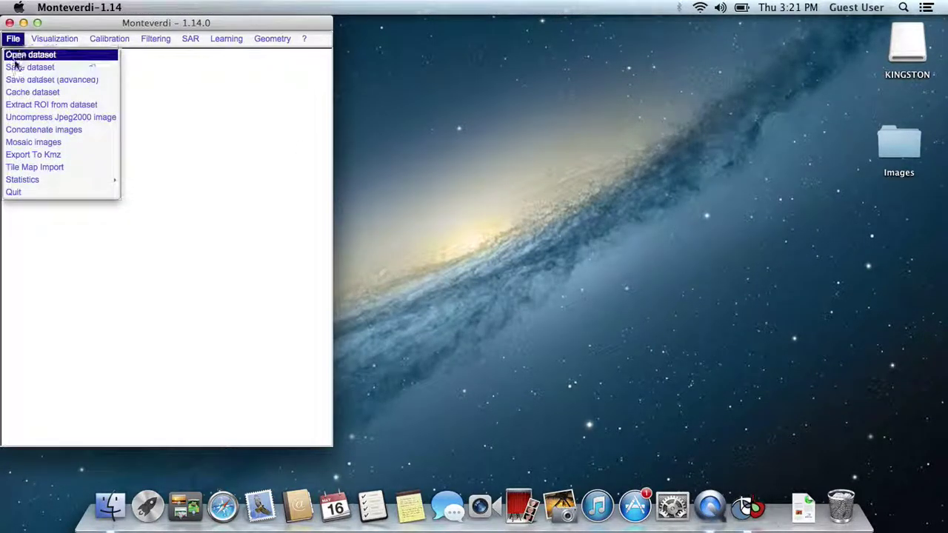
pyautogui.click(29, 55)
pyautogui.click(240, 79)
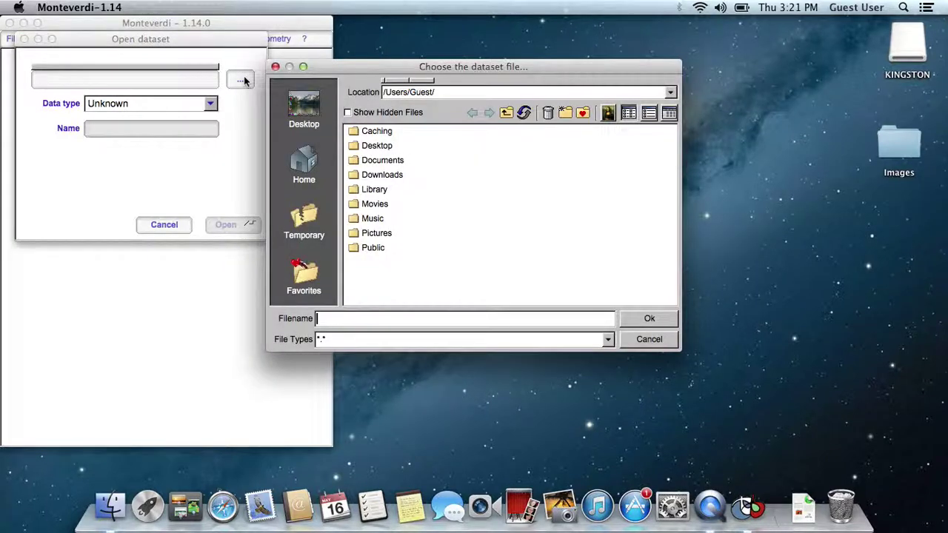
pyautogui.click(303, 116)
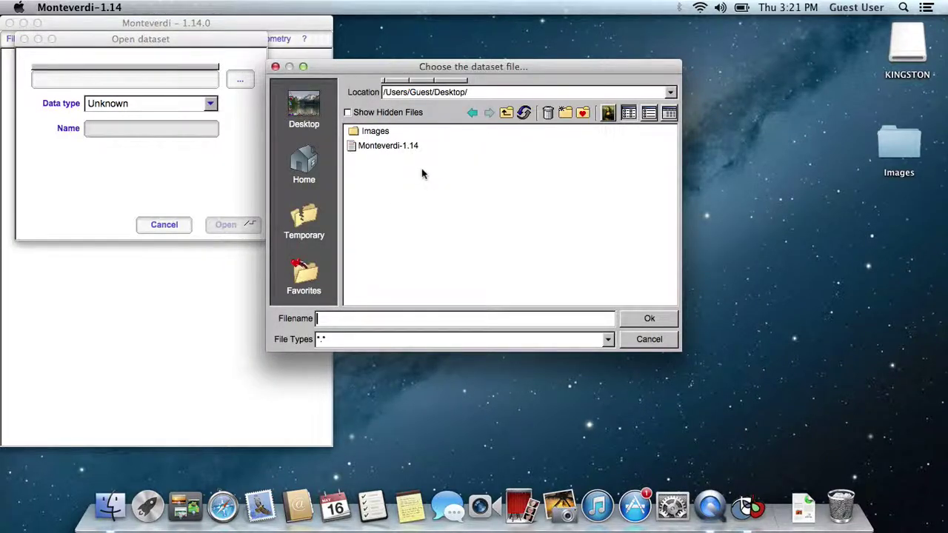
pyautogui.click(375, 133)
pyautogui.click(376, 134)
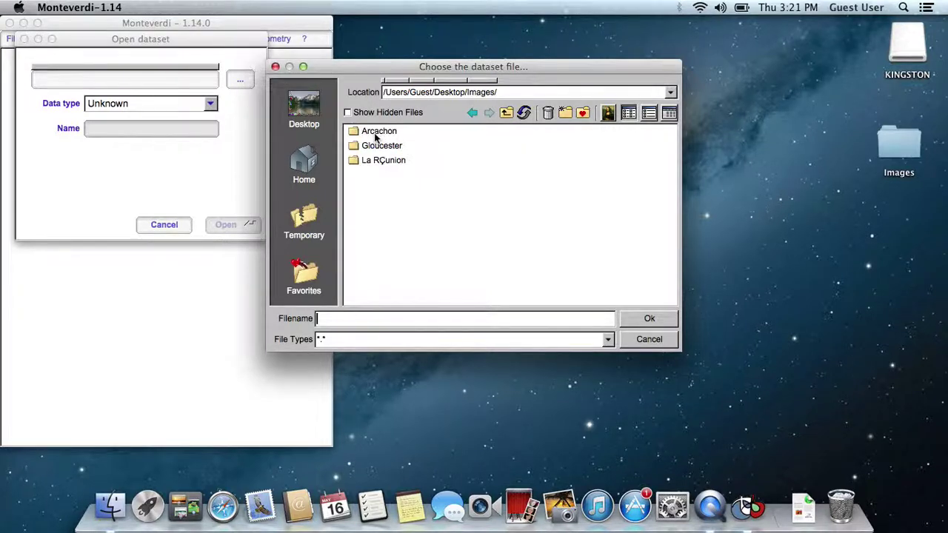
pyautogui.doubleClick(378, 133)
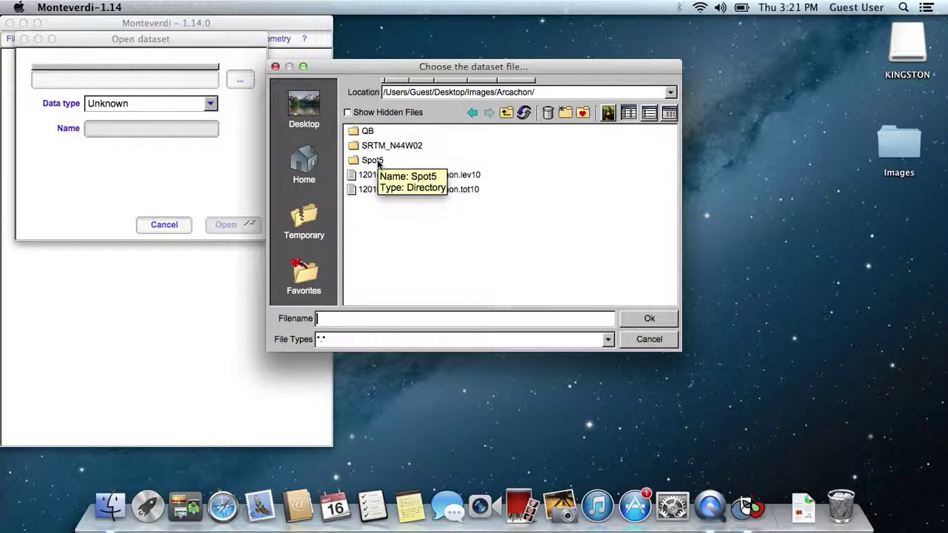
pyautogui.doubleClick(377, 159)
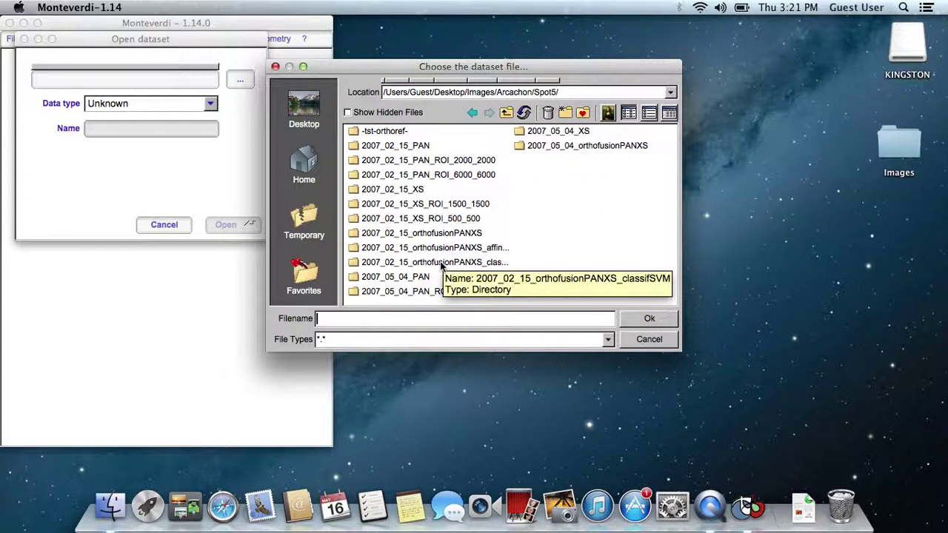
pyautogui.click(420, 219)
pyautogui.click(420, 218)
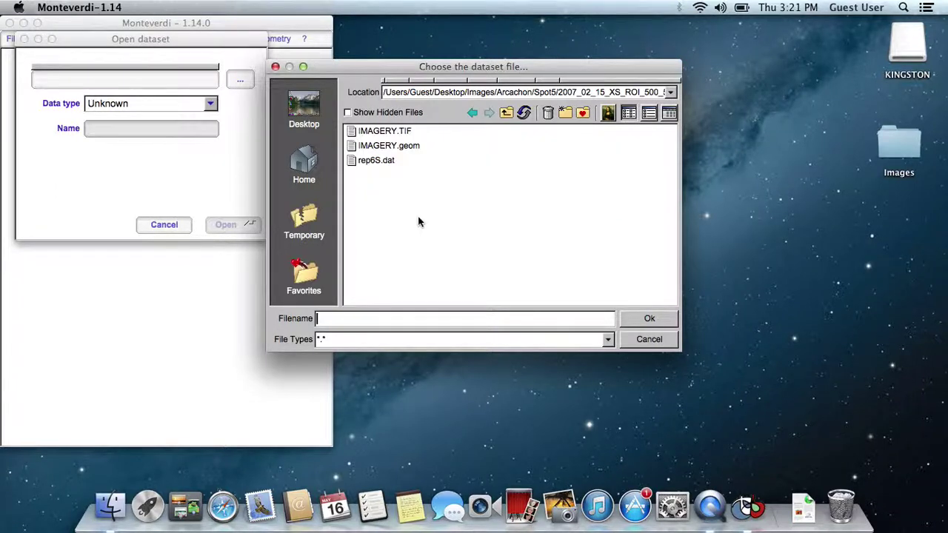
pyautogui.click(390, 133)
pyautogui.click(656, 322)
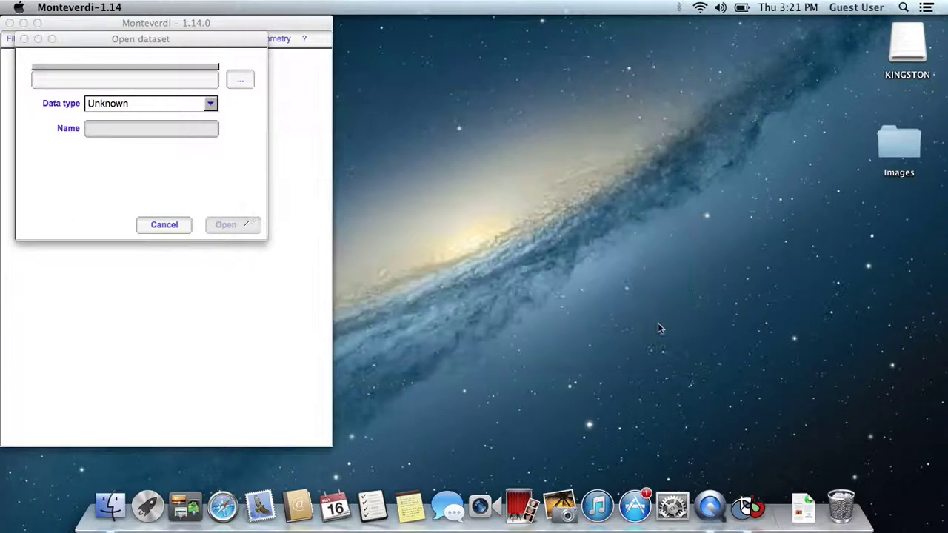
pyautogui.click(239, 229)
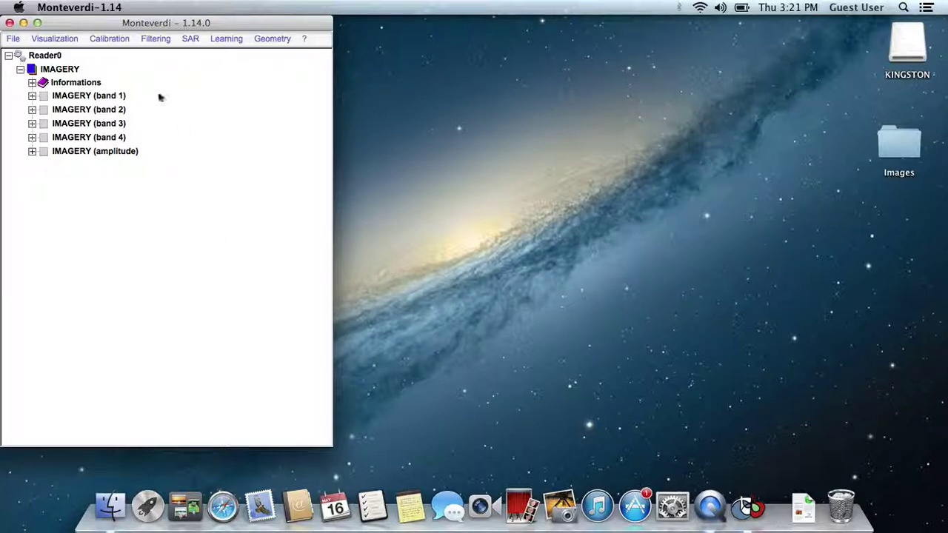
# Step: Start an Optical Calibration with the IMAGERY dataset as its input image
pyautogui.click(106, 41)
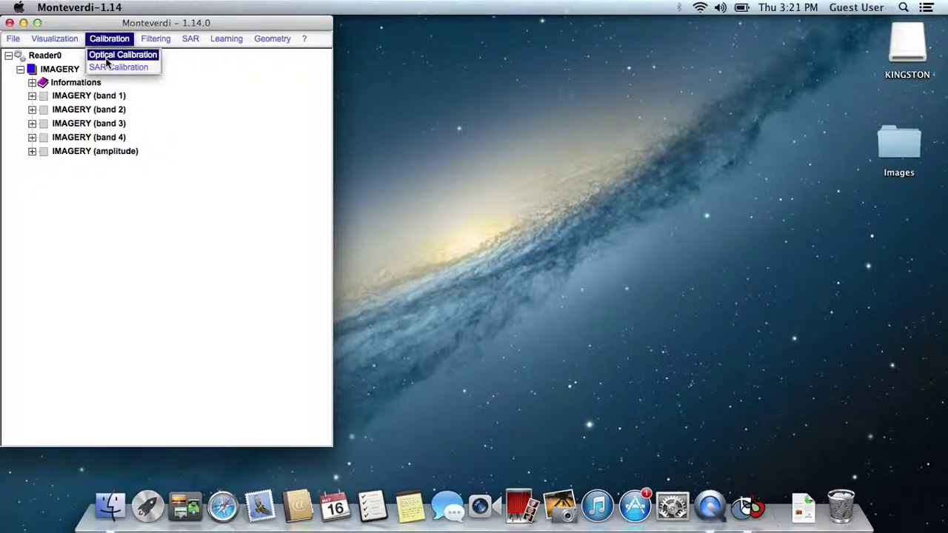
pyautogui.click(106, 58)
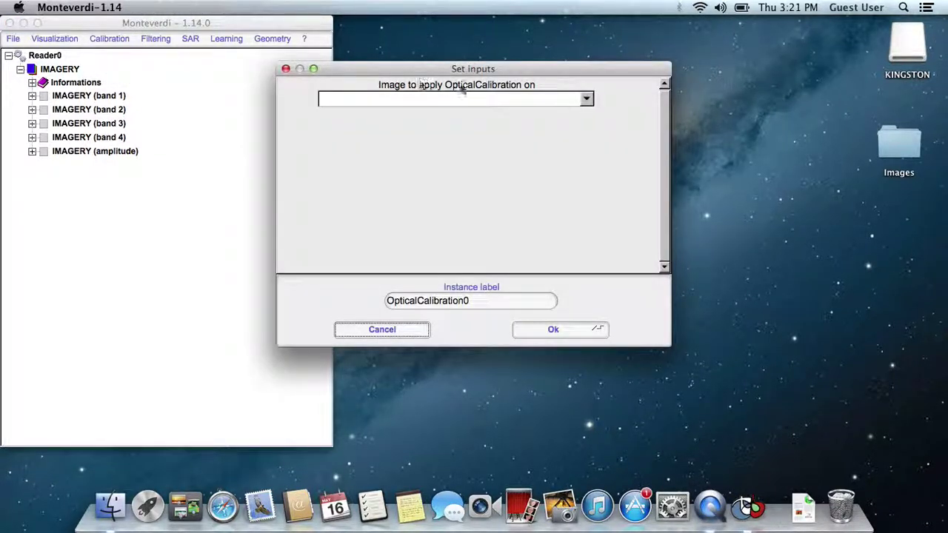
pyautogui.moveTo(463, 70); pyautogui.dragTo(420, 111)
pyautogui.click(545, 141)
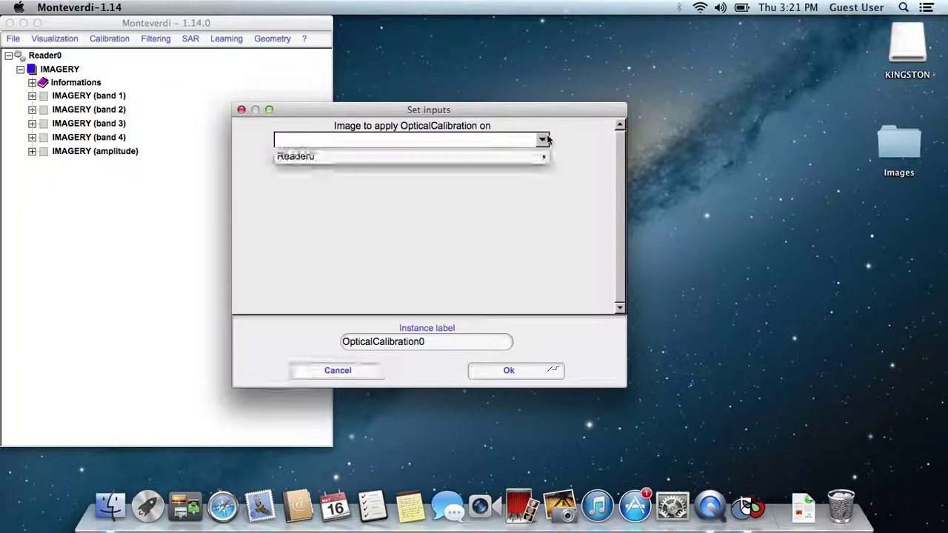
pyautogui.click(574, 159)
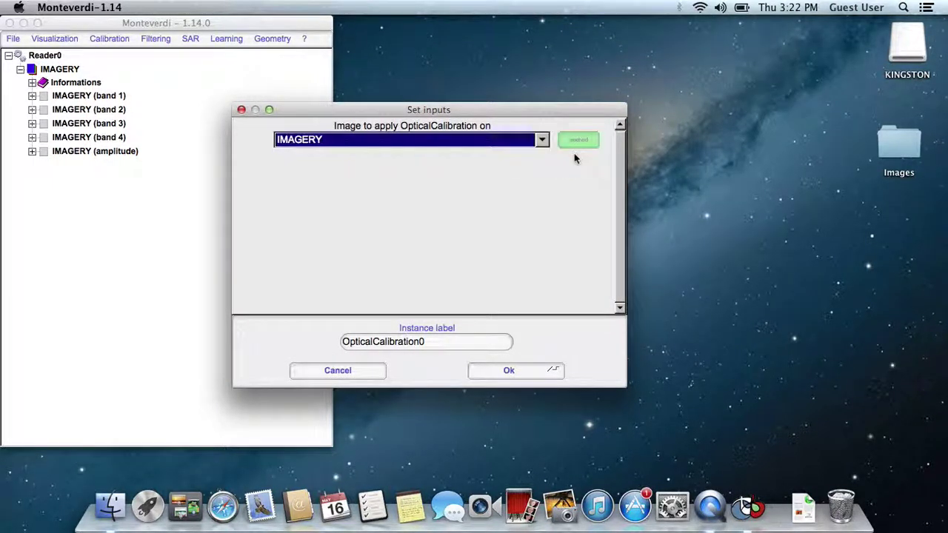
pyautogui.click(520, 377)
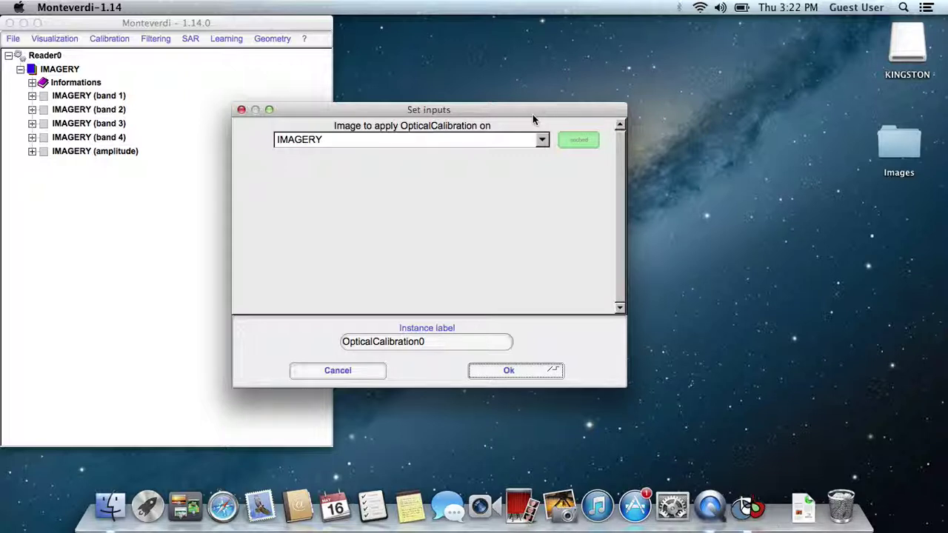
pyautogui.press('Return')
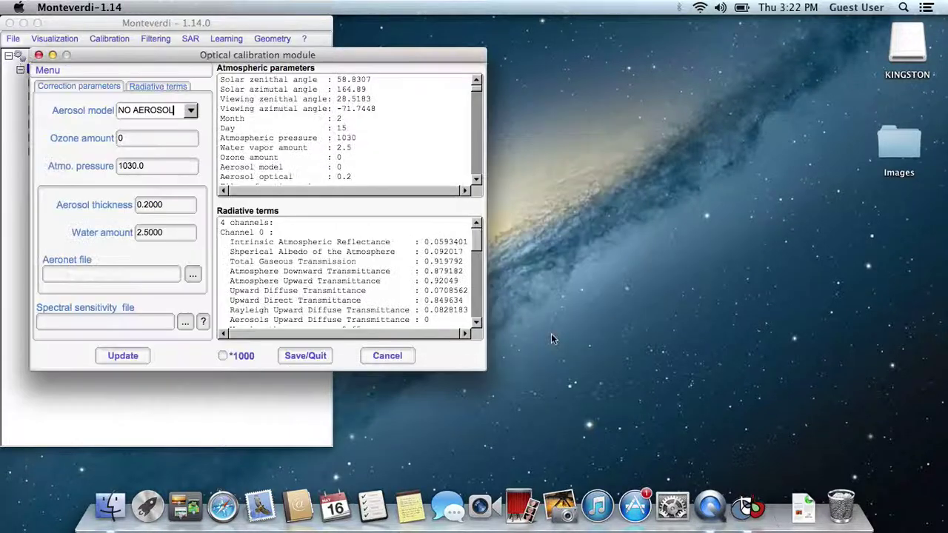
# Step: Set the aerosol model of the optical calibration to CONTINENTAL
pyautogui.moveTo(401, 56); pyautogui.dragTo(574, 121)
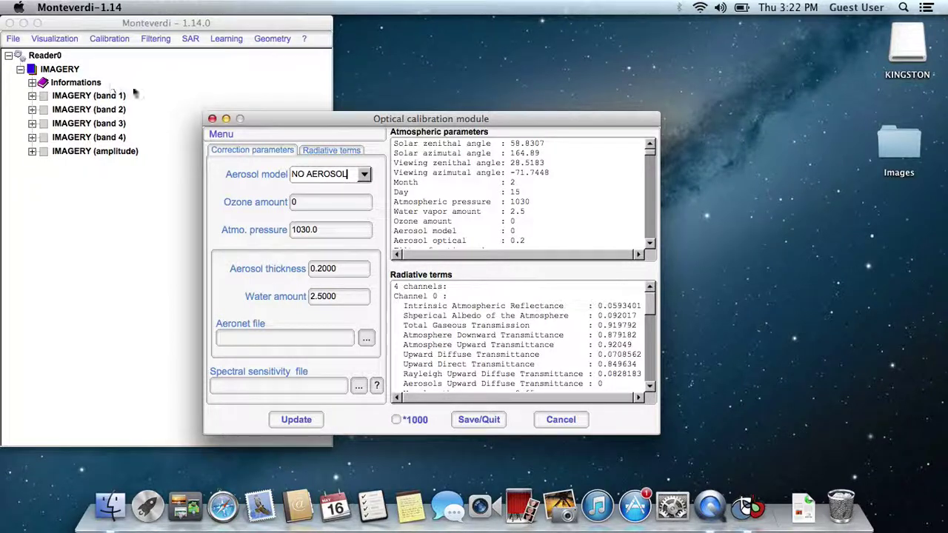
pyautogui.click(365, 174)
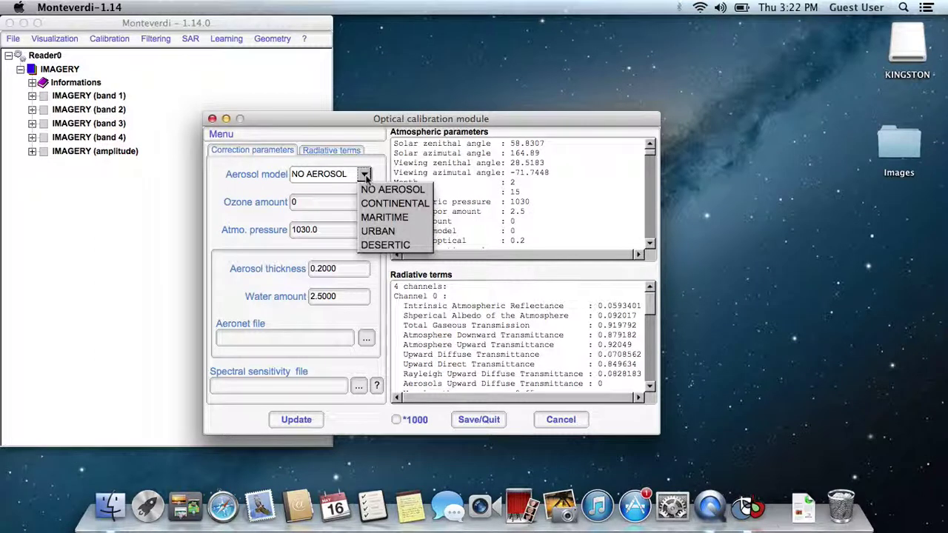
pyautogui.click(373, 210)
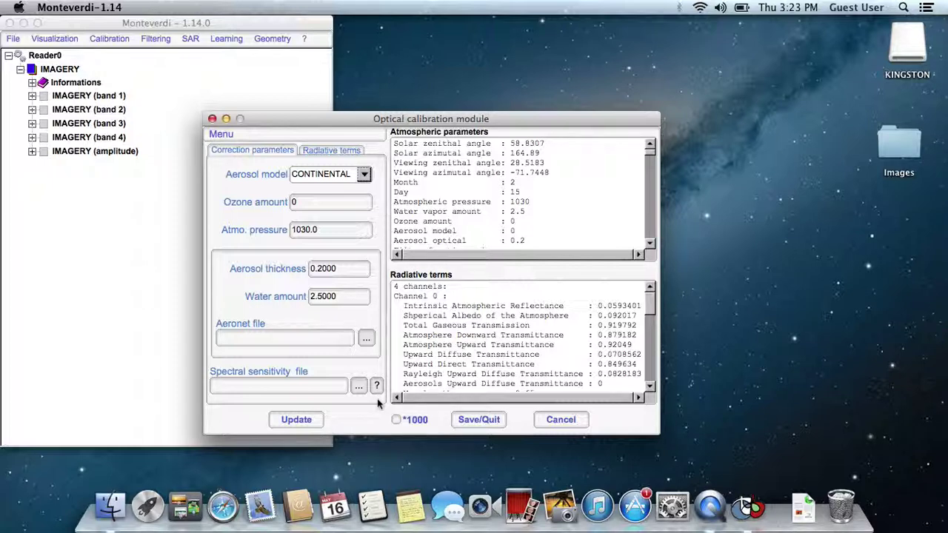
# Step: Load rep6S.dat as the spectral sensitivity file and save the calibration results
pyautogui.click(357, 387)
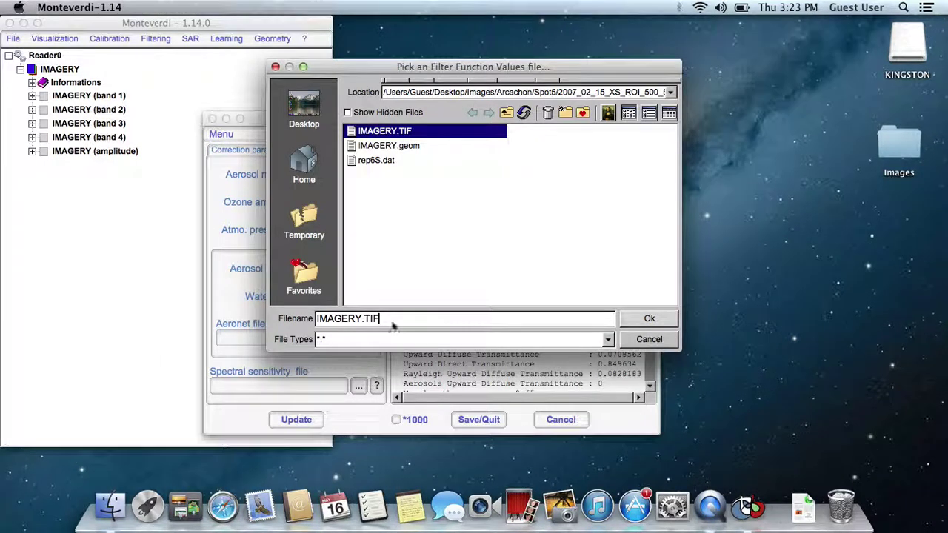
pyautogui.click(398, 162)
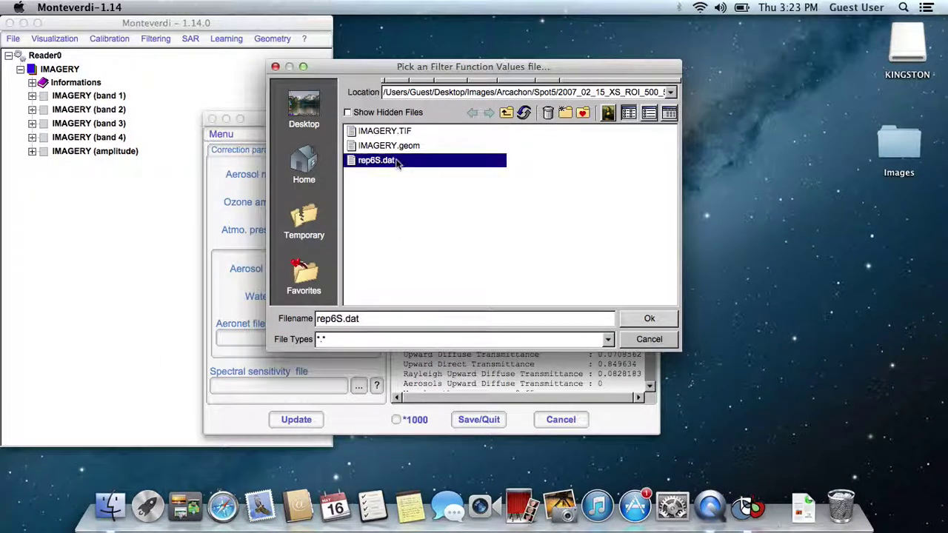
pyautogui.click(649, 319)
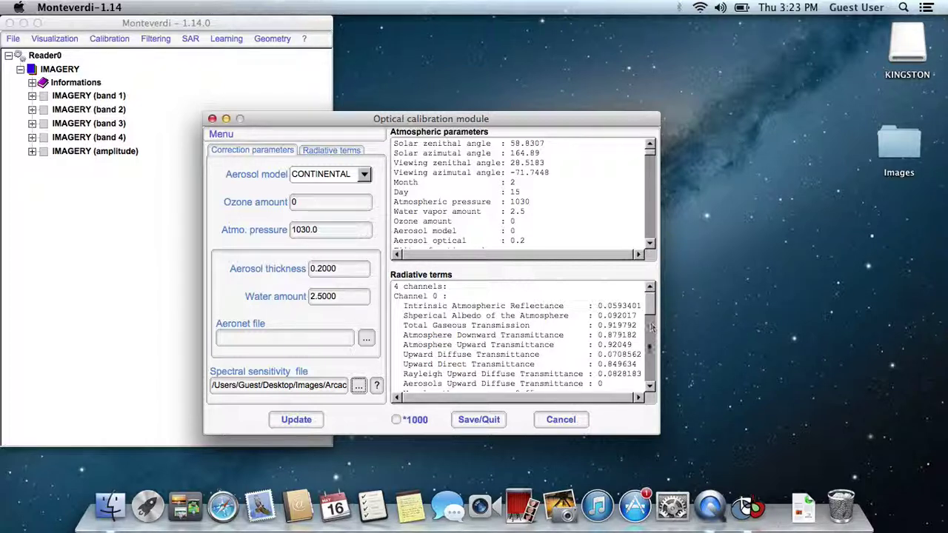
pyautogui.click(493, 421)
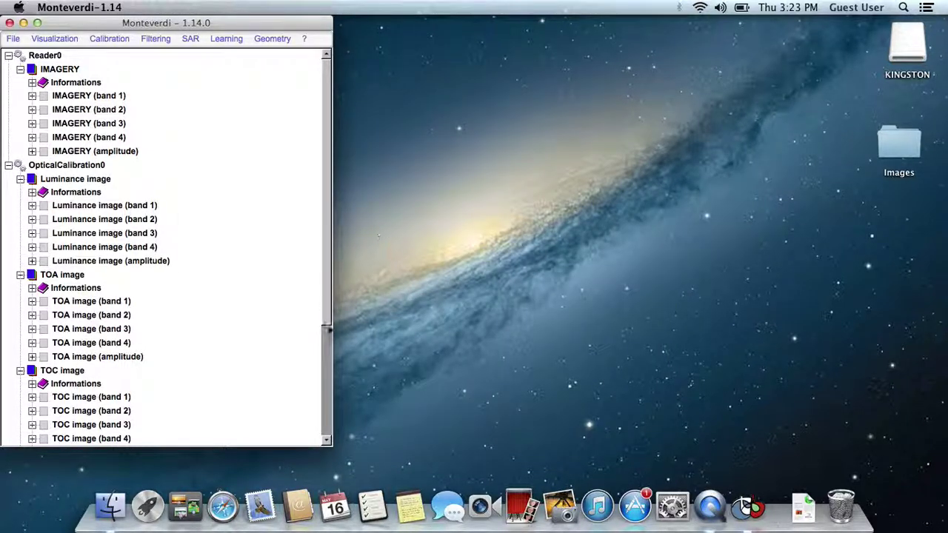
# Step: Enlarge the main window and display IMAGERY band 1 from Reader0 in a viewer placed beside the dataset tree
pyautogui.moveTo(331, 445); pyautogui.dragTo(390, 482)
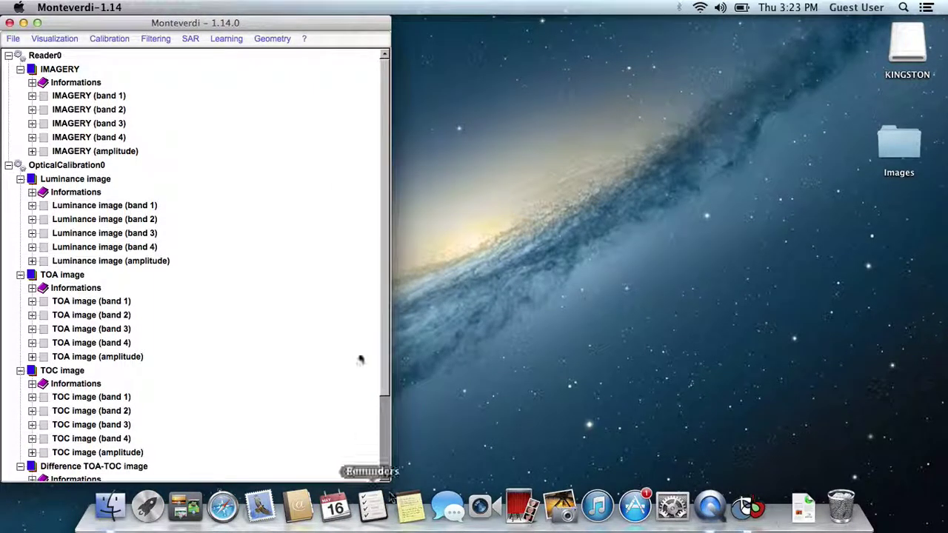
pyautogui.moveTo(301, 26); pyautogui.dragTo(421, 25)
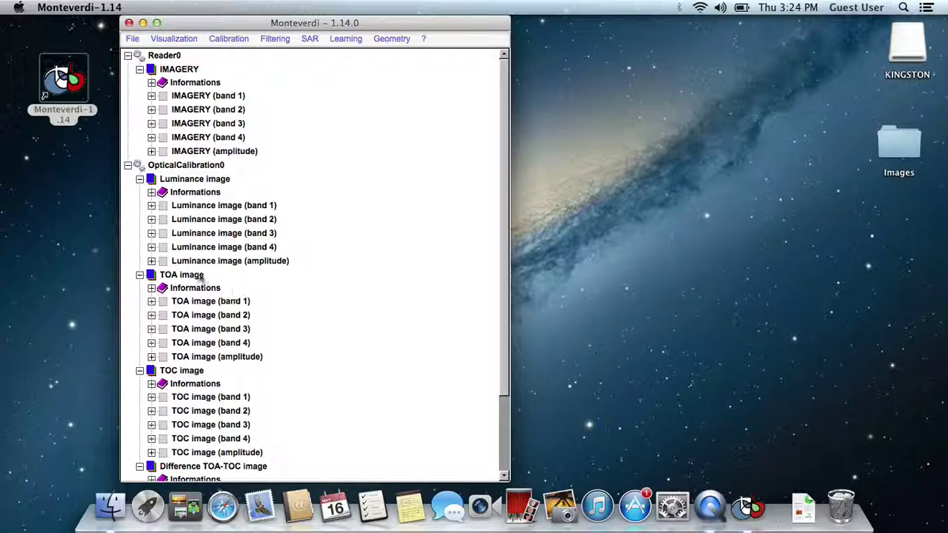
pyautogui.click(213, 100)
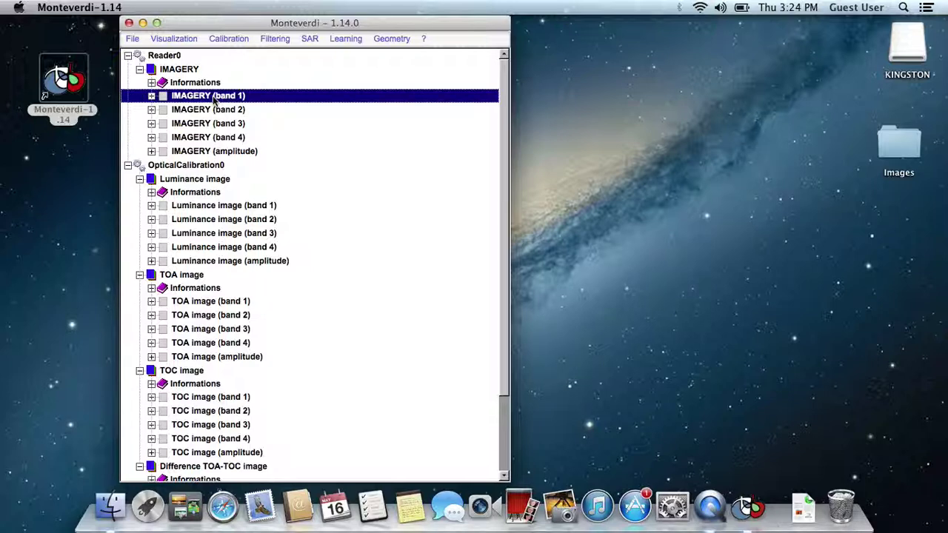
pyautogui.doubleClick(215, 102)
pyautogui.rightClick(330, 126)
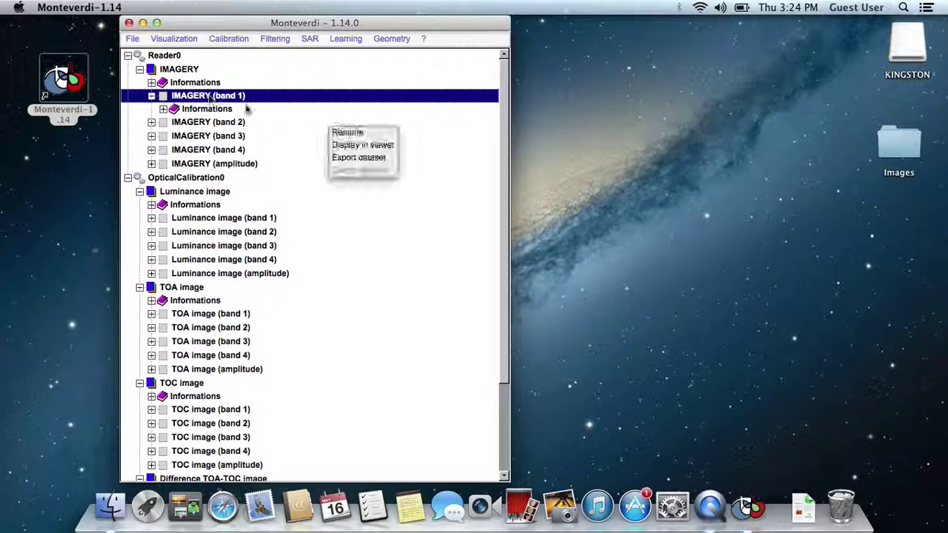
pyautogui.click(353, 151)
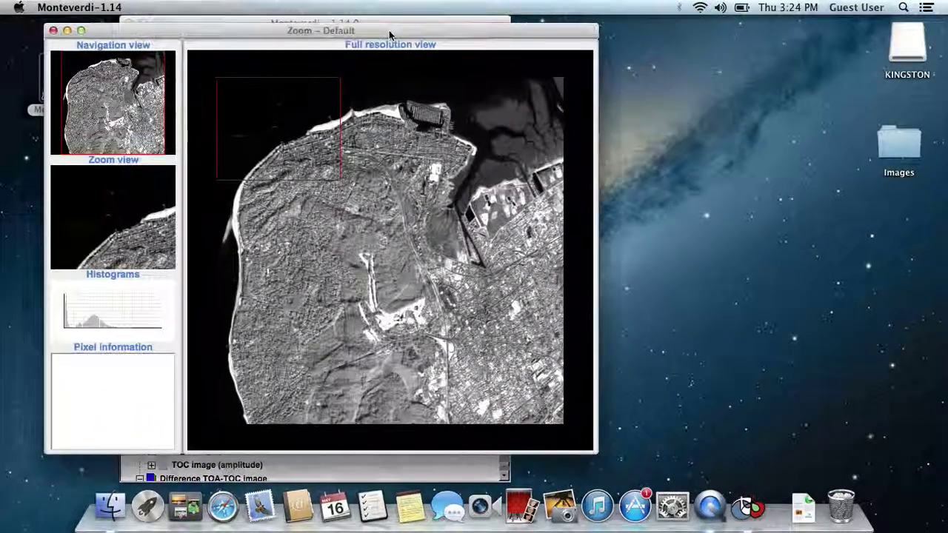
pyautogui.moveTo(385, 30); pyautogui.dragTo(676, 53)
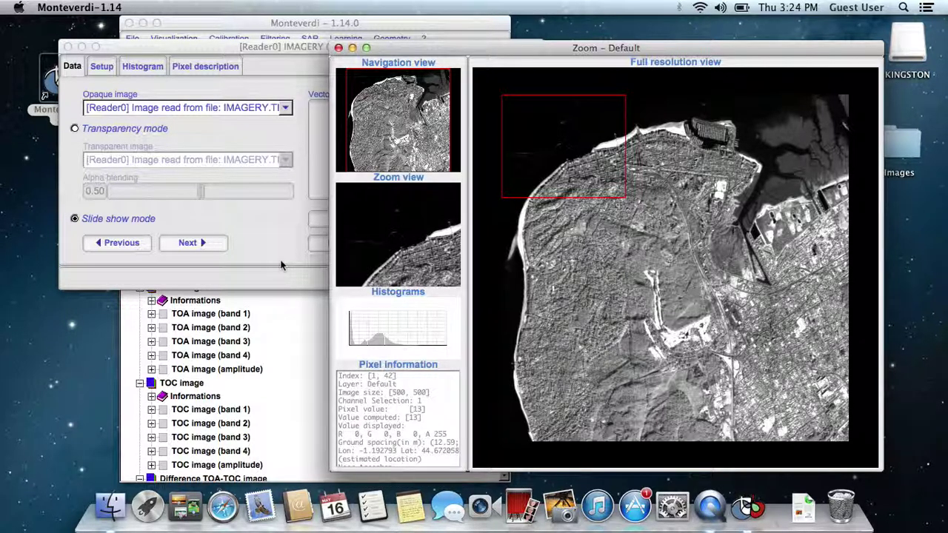
# Step: Display band 1 of the calibrated TOA image in a second viewer and centre its zoom area on the land west of the bright clearing
pyautogui.click(283, 24)
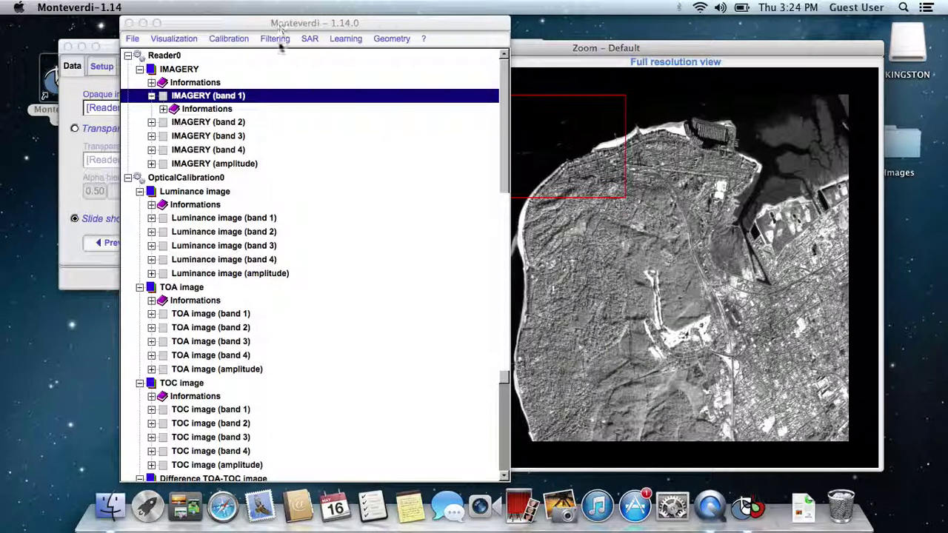
pyautogui.rightClick(210, 317)
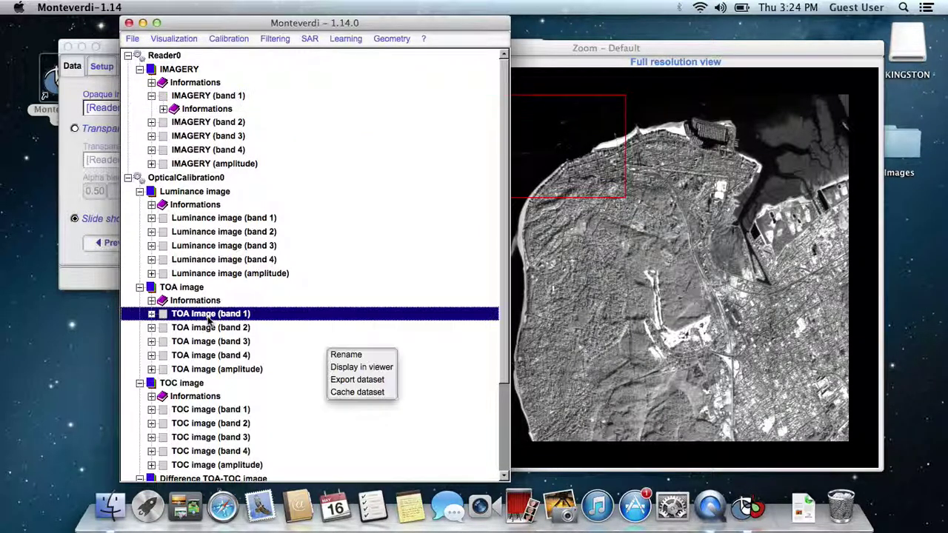
pyautogui.click(350, 368)
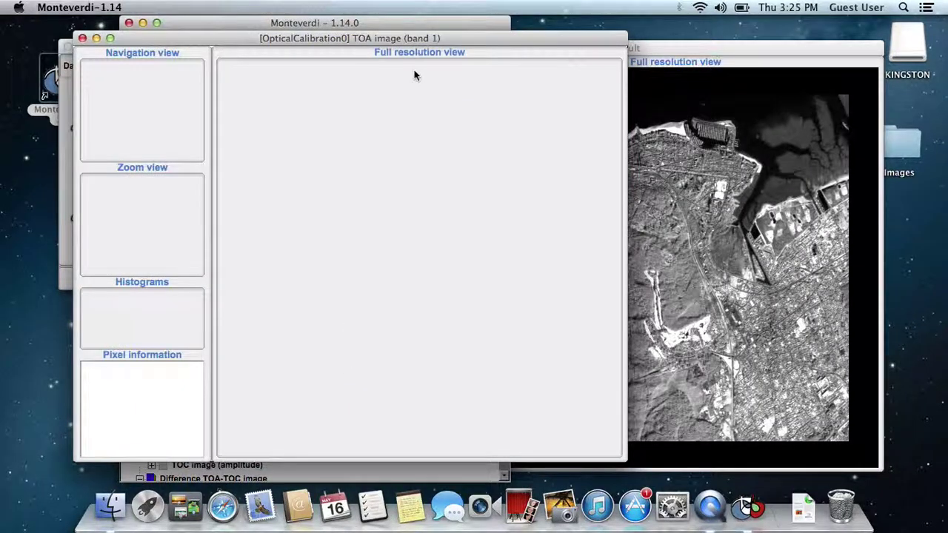
pyautogui.moveTo(397, 60); pyautogui.dragTo(852, 94)
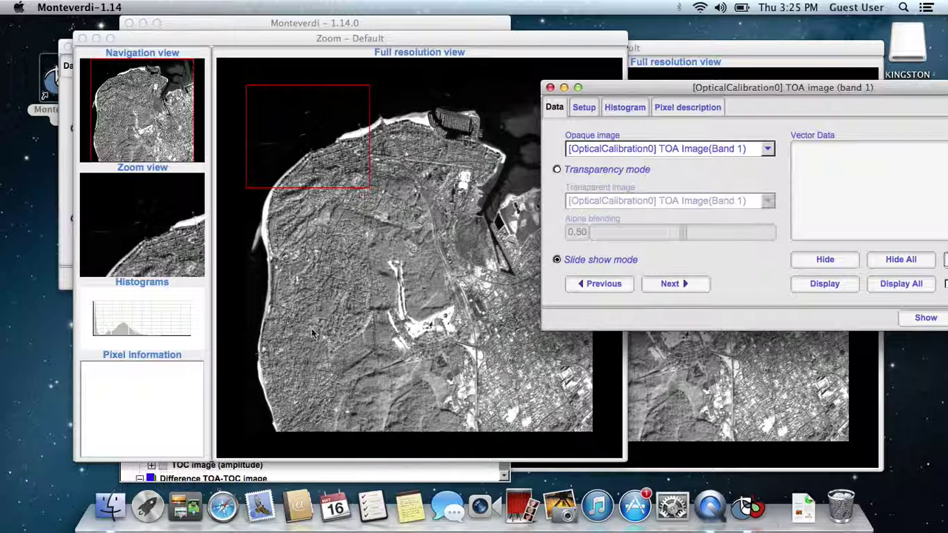
pyautogui.click(339, 314)
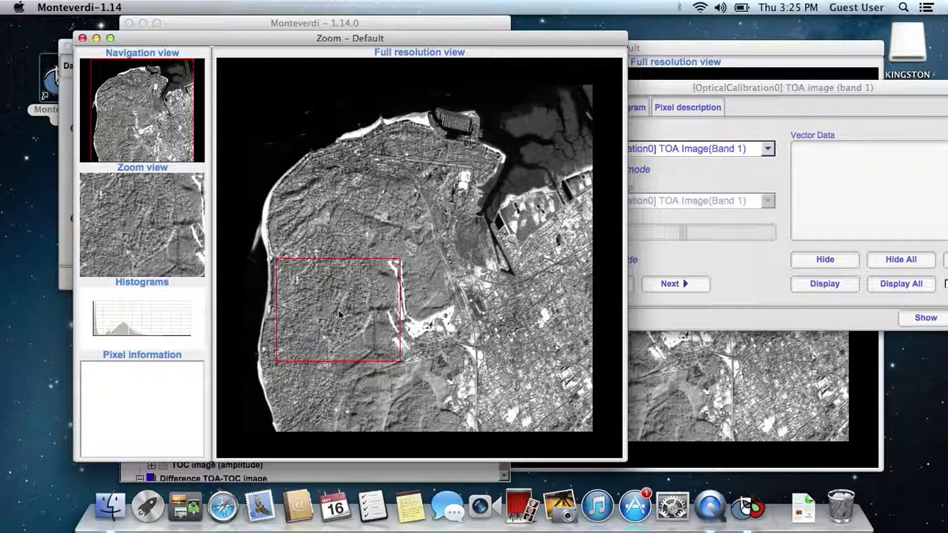
# Step: Place the calibrated TOA image viewer beside the dataset tree and shift the main window away from it
pyautogui.moveTo(338, 314)
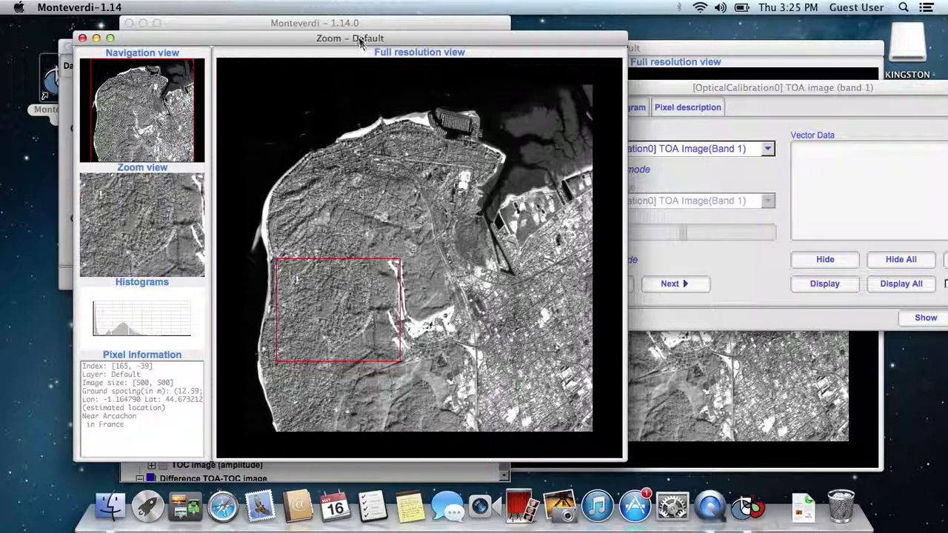
pyautogui.moveTo(358, 36); pyautogui.dragTo(613, 42)
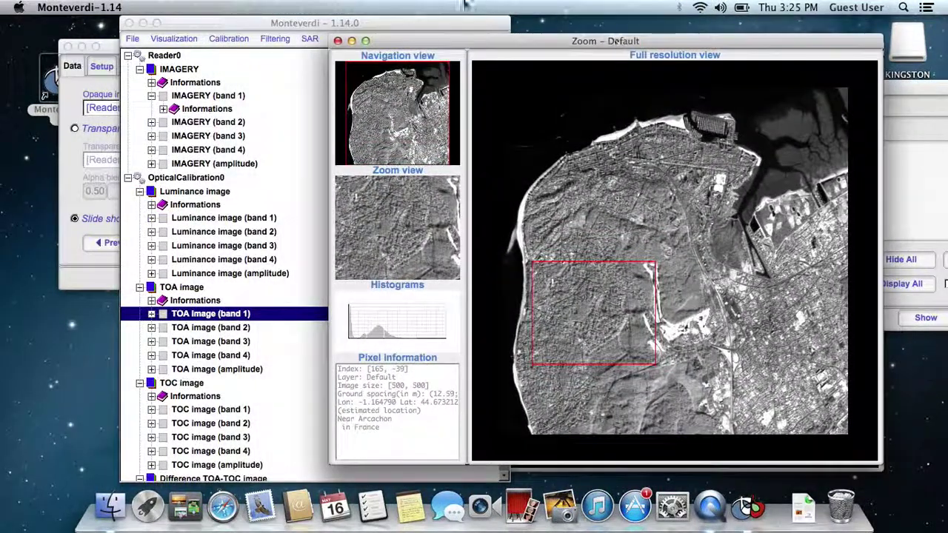
pyautogui.click(463, 27)
pyautogui.moveTo(463, 26); pyautogui.dragTo(424, 26)
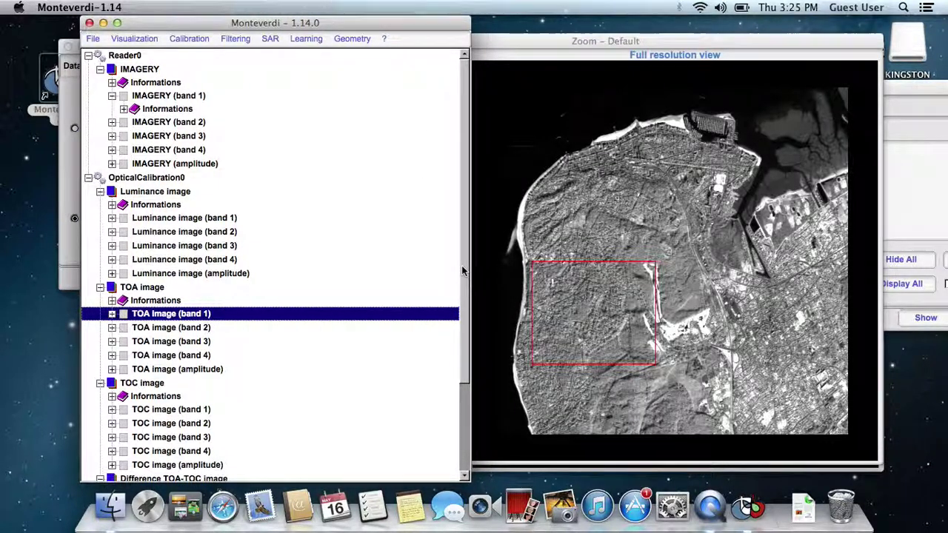
# Step: Display band 1 of the calibrated TOC image in a new viewer and move its control window clear of the image
pyautogui.scroll(-5, 464, 271)
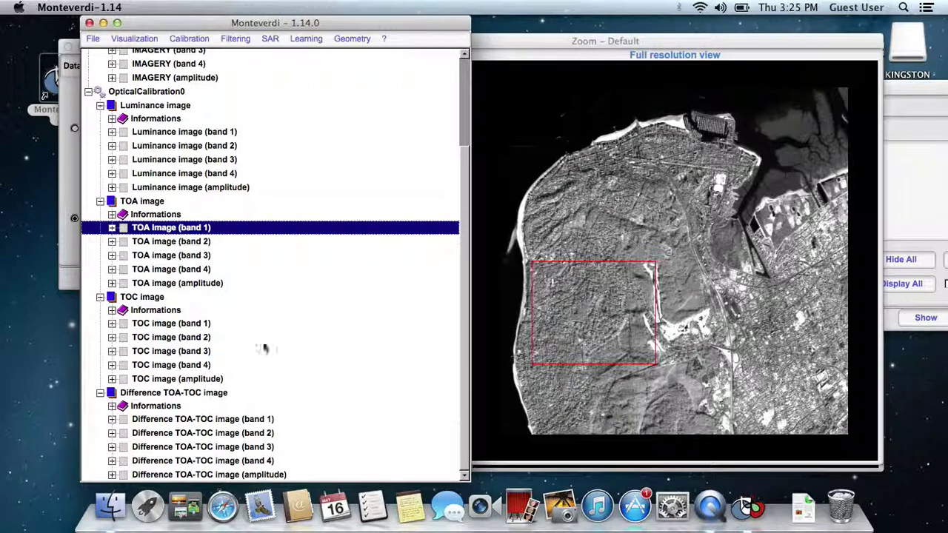
pyautogui.click(178, 326)
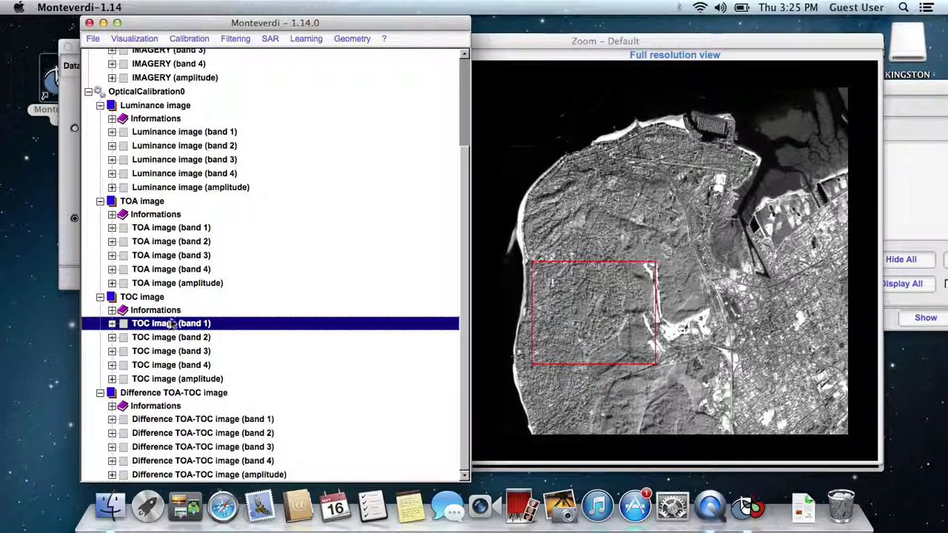
pyautogui.rightClick(176, 328)
pyautogui.click(313, 370)
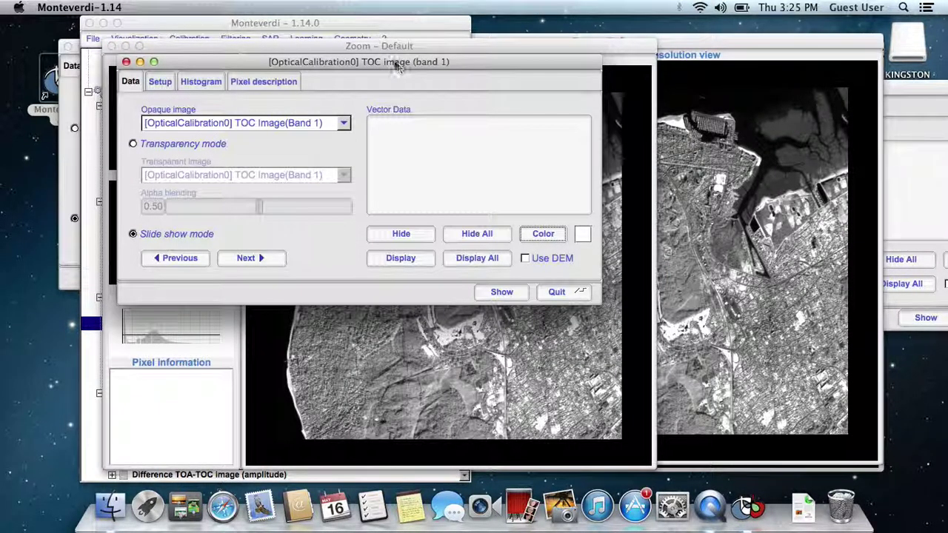
pyautogui.moveTo(388, 62); pyautogui.dragTo(852, 433)
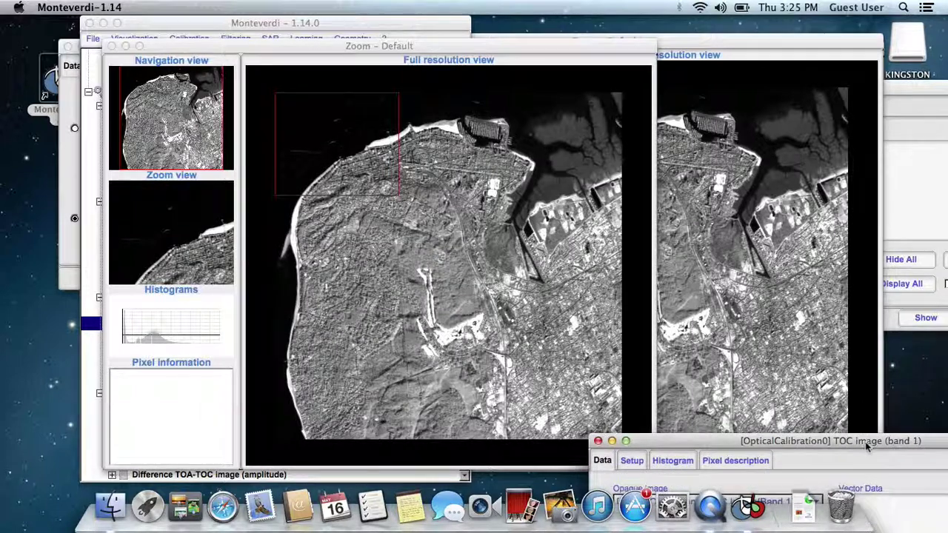
# Step: Return to the TOC image viewer and centre its zoom area on the land just west of the bright clearing
pyautogui.click(824, 388)
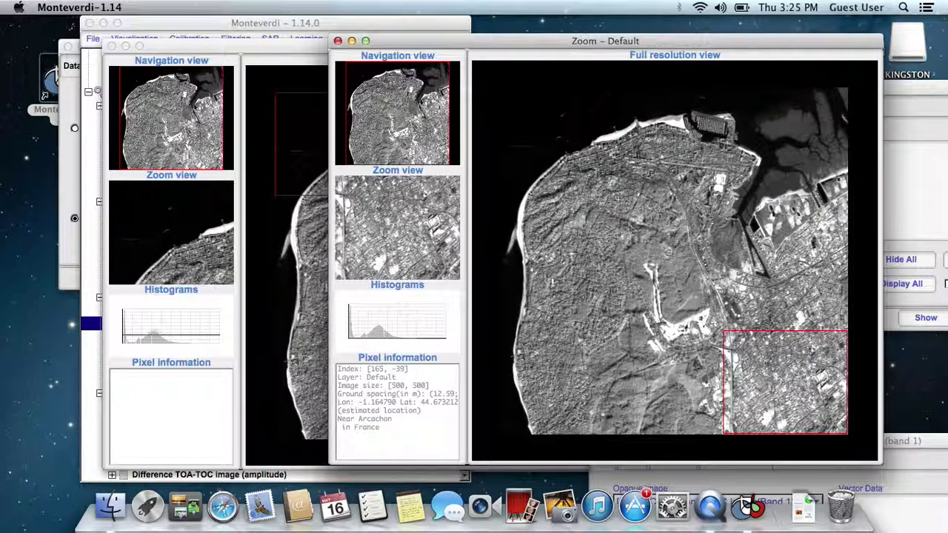
pyautogui.click(314, 246)
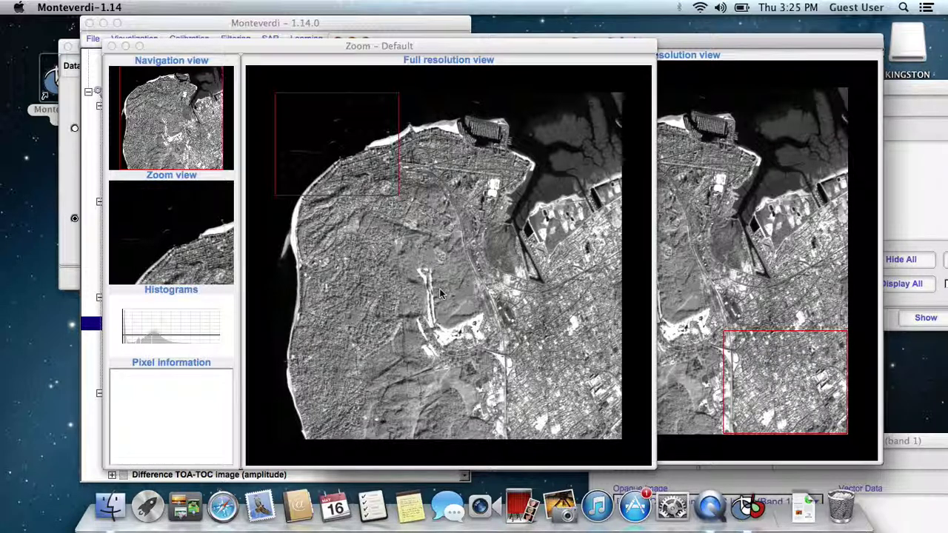
pyautogui.click(394, 320)
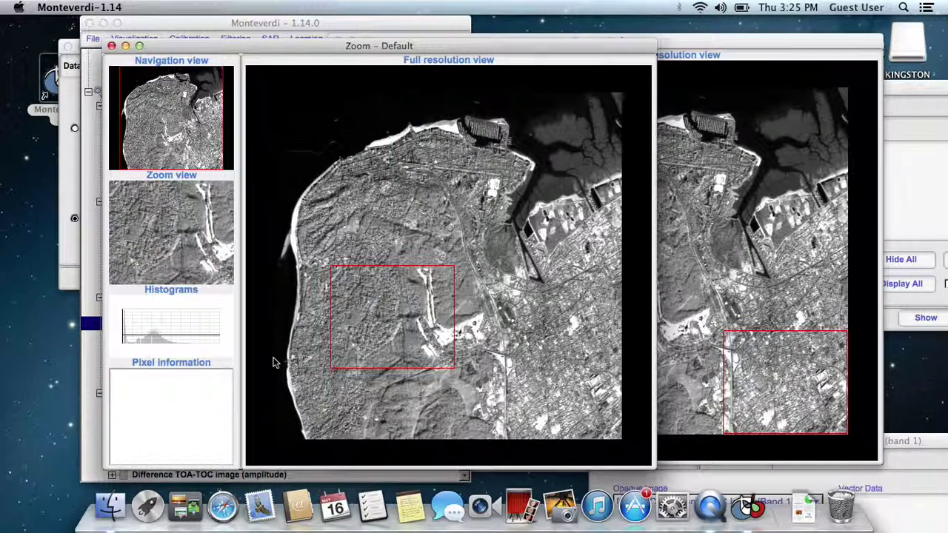
# Step: Display band 1 of the Difference TOA-TOC image in another viewer and place it over the dataset tree
pyautogui.click(324, 25)
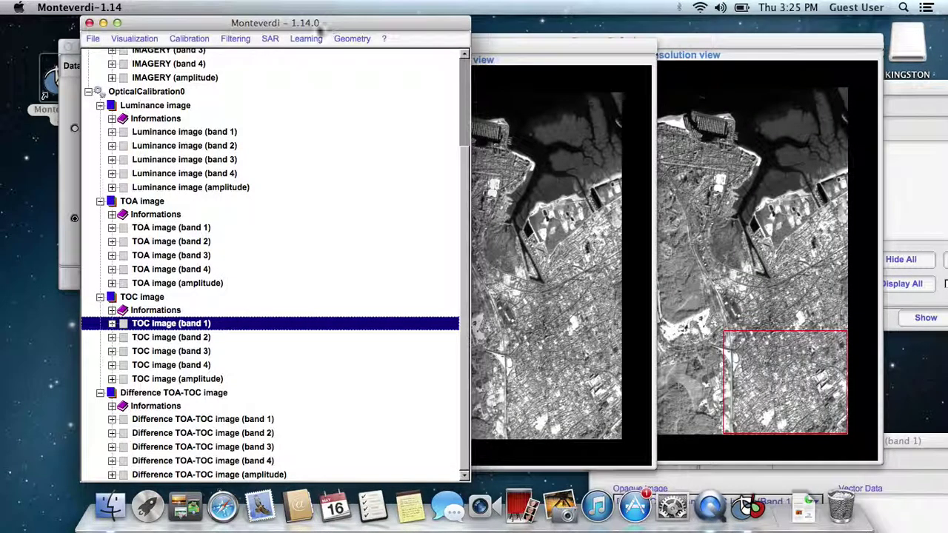
pyautogui.click(239, 419)
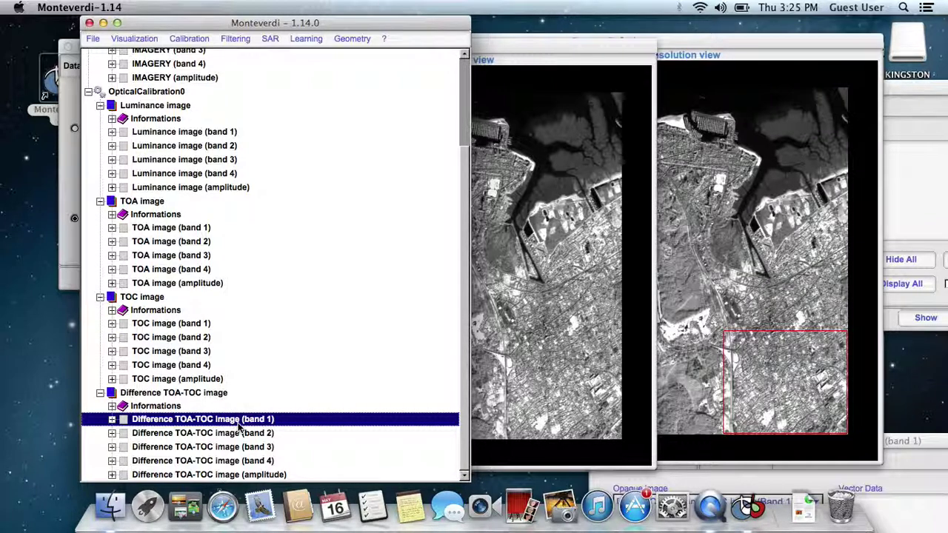
pyautogui.rightClick(239, 420)
pyautogui.click(346, 435)
pyautogui.moveTo(459, 57); pyautogui.dragTo(406, 27)
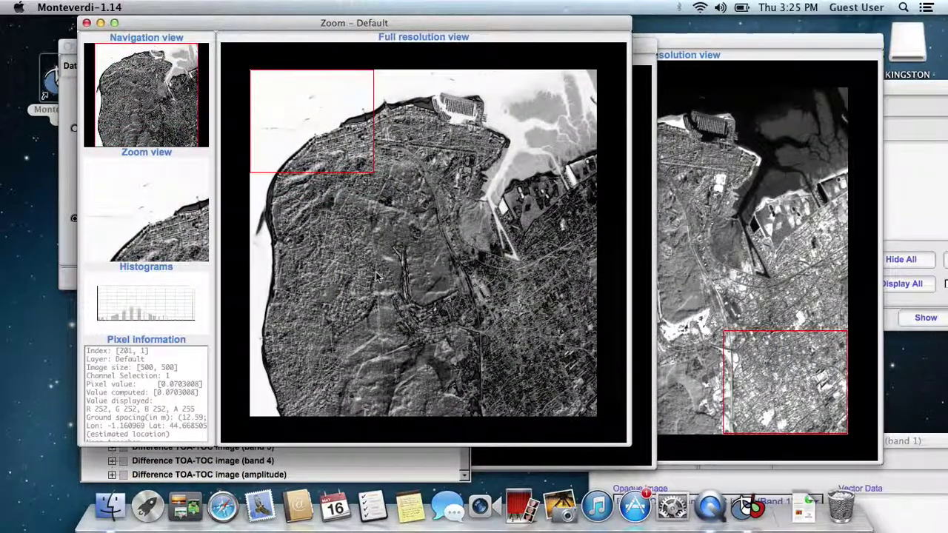